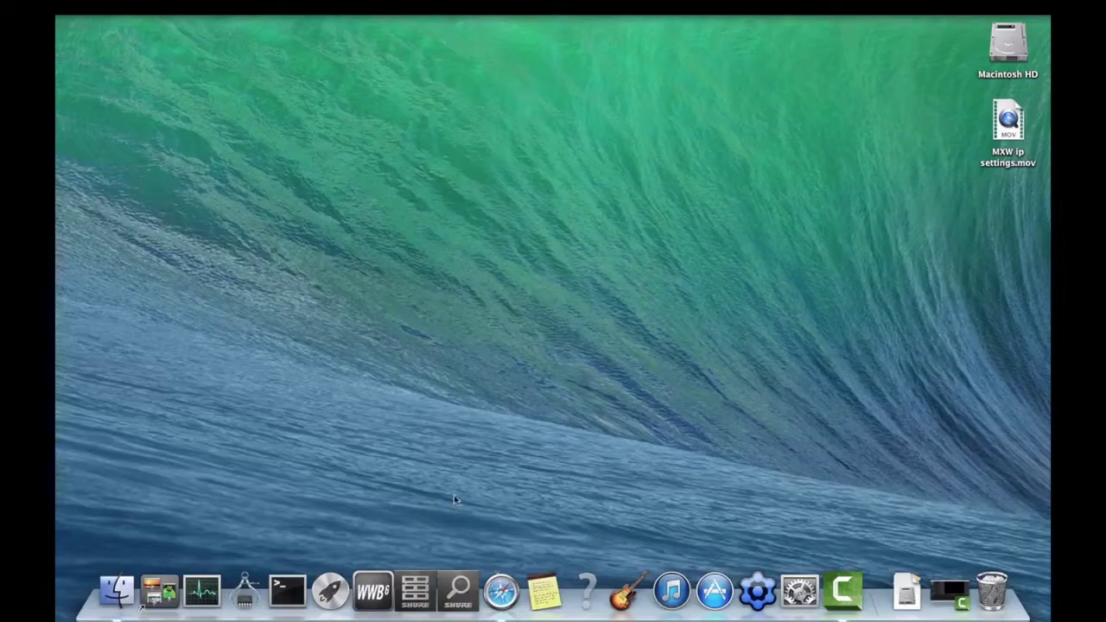
Step: Launch Shure Web Device Discovery from the Dock and open the MXWAPT8 log-on page
left_click(458, 588)
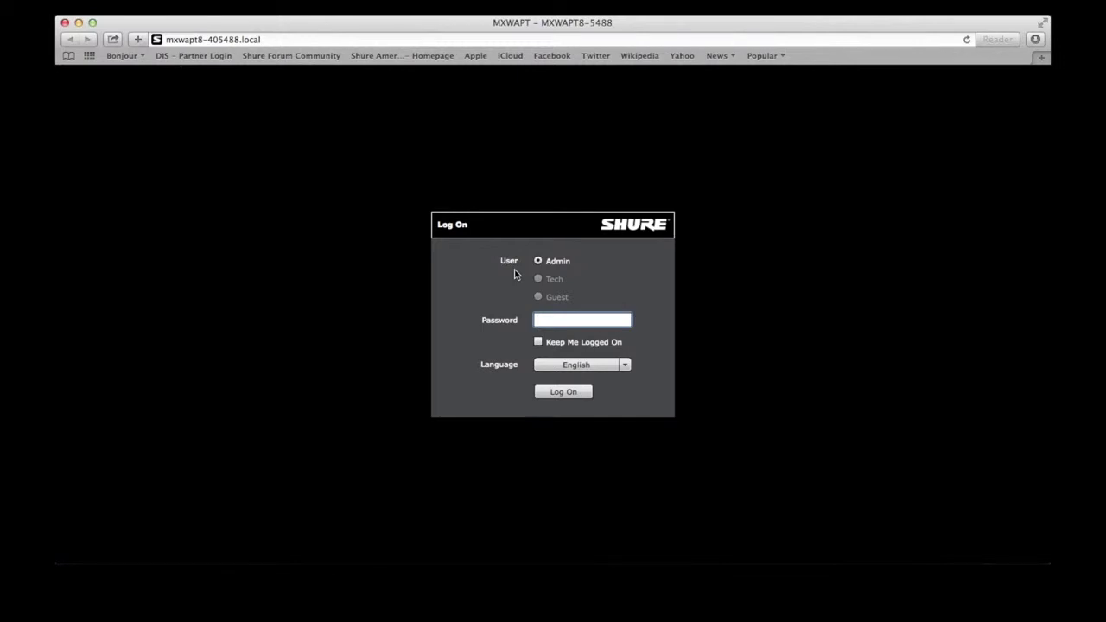
Step: Log on as Admin with the admin password and show the Utility device table
type("admin")
key("Return")
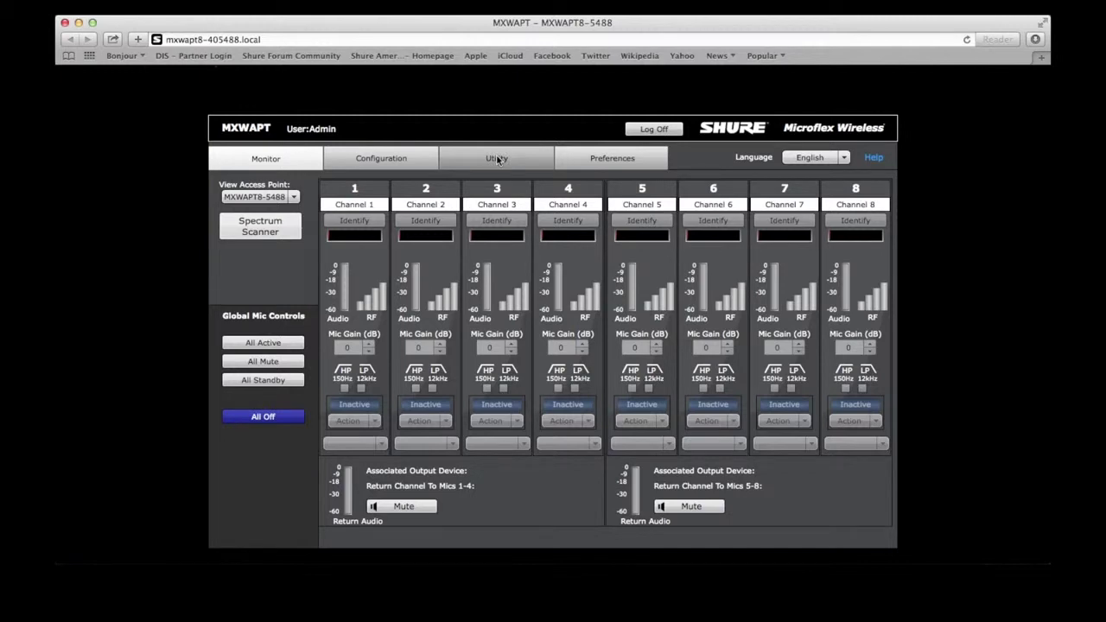
left_click(499, 160)
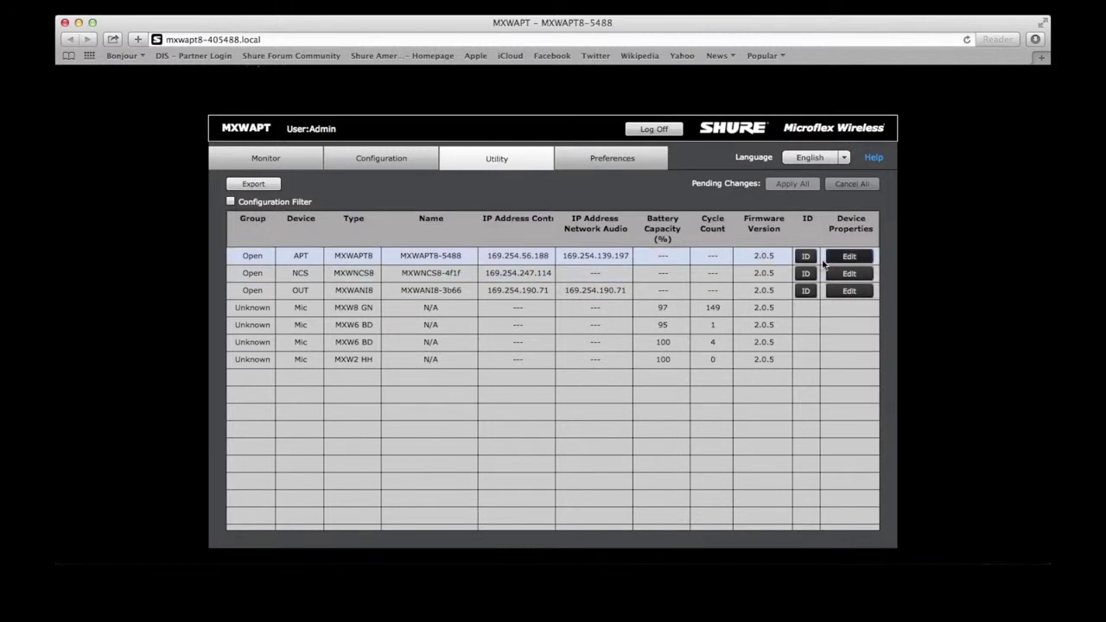
Step: Open the MXWAPT8 properties dialog showing its Auto (DHCP) Control and Network Audio IP modes
left_click(847, 259)
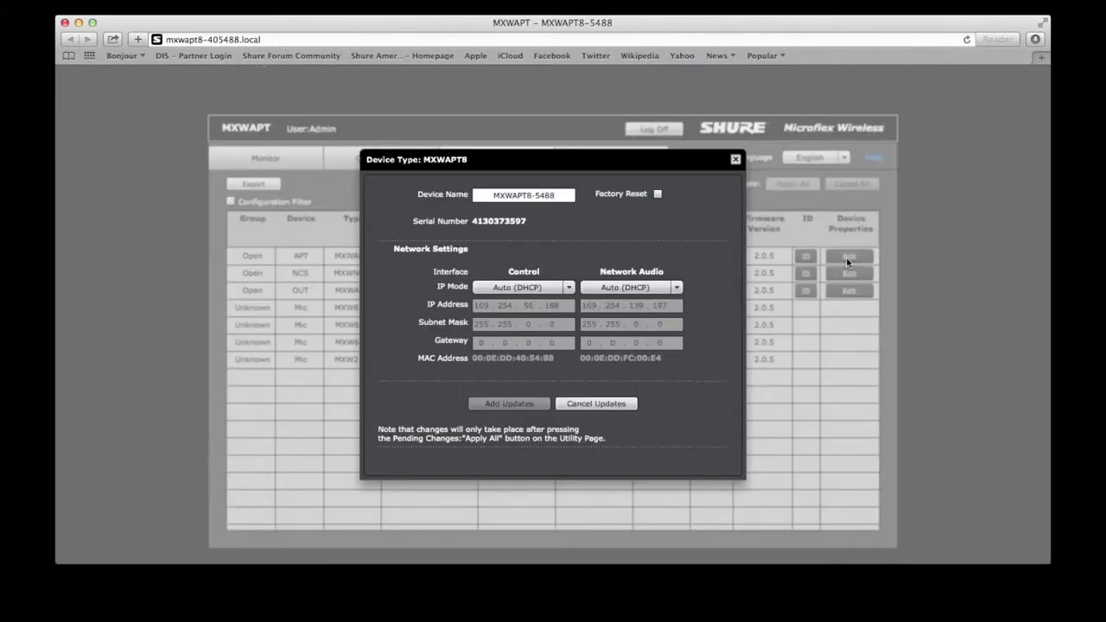
left_click(736, 161)
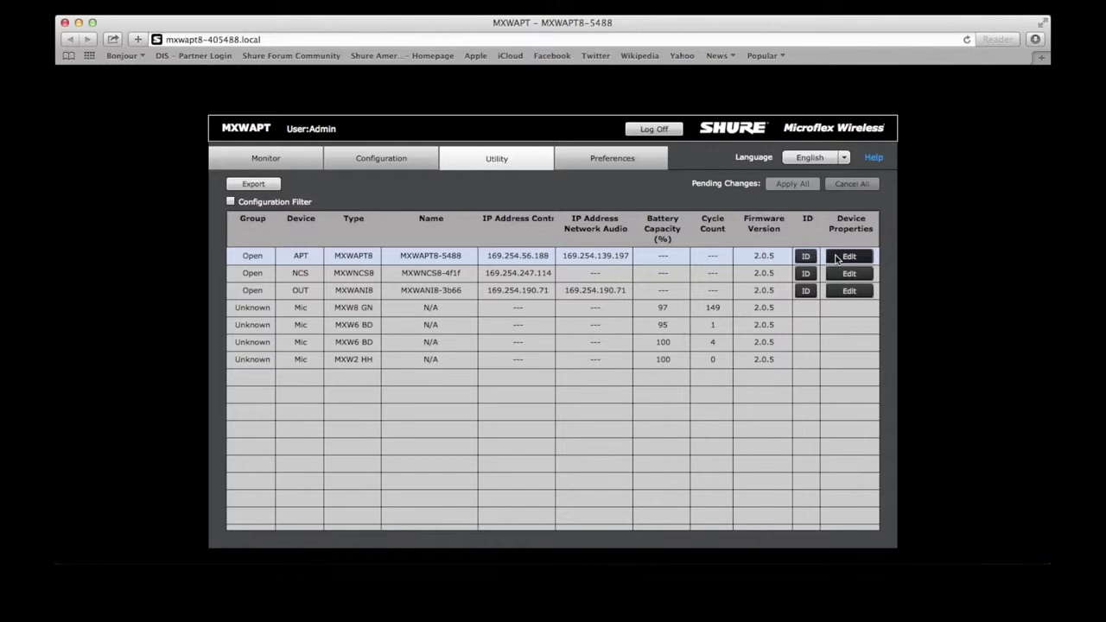
left_click(837, 258)
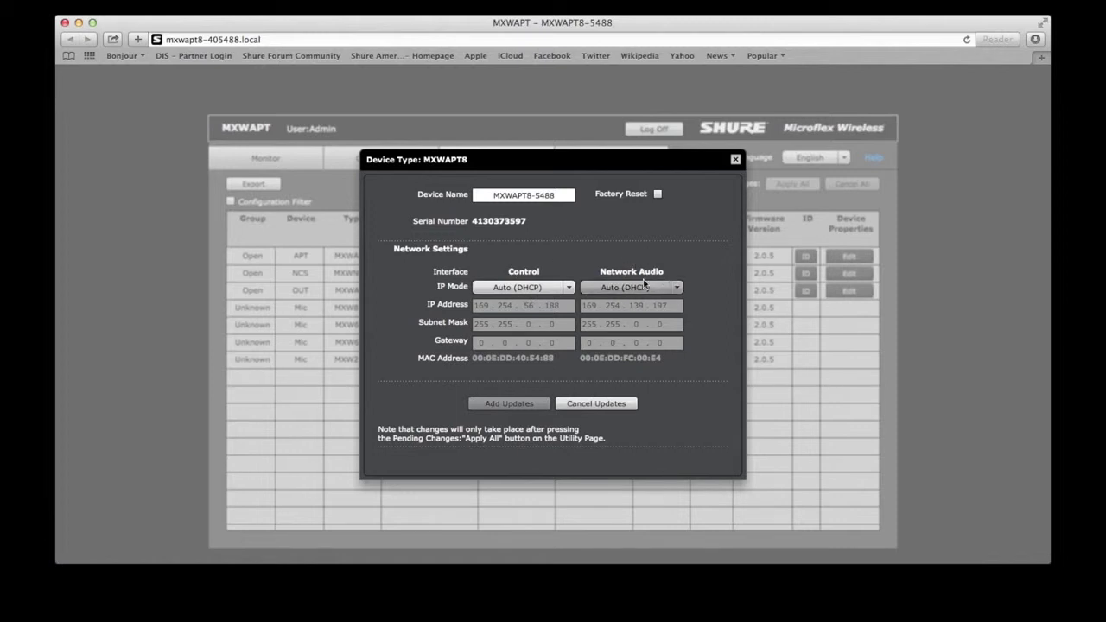
Step: Make the MXWAPT8 control IP static at 10.1.0.2 with mask 255.255.255.0
left_click(572, 289)
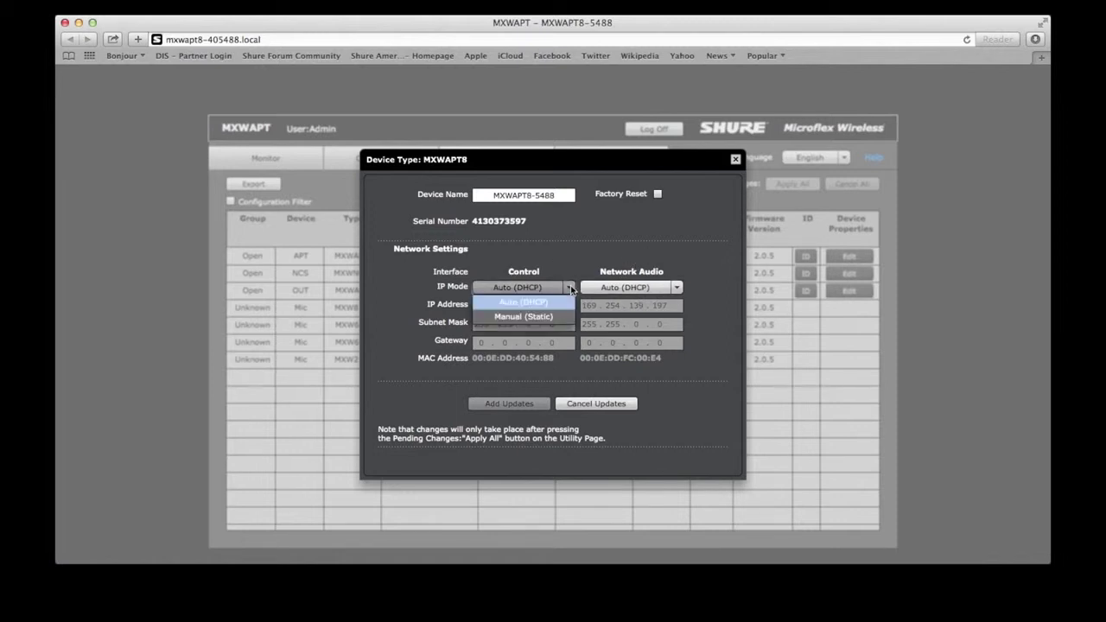
left_click(491, 317)
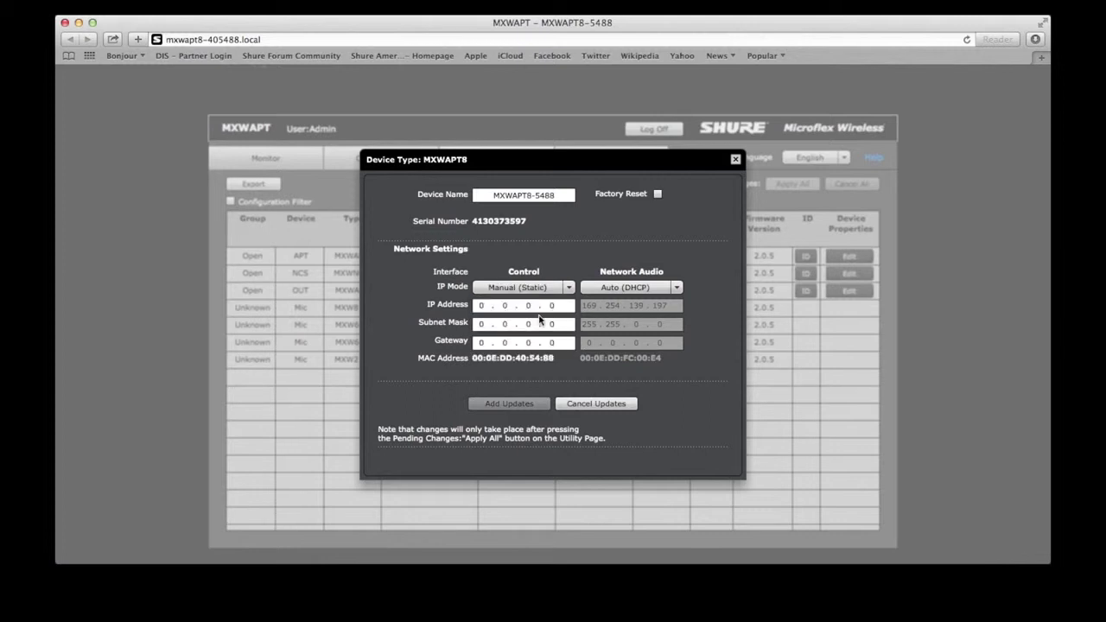
left_click(480, 306)
type("1")
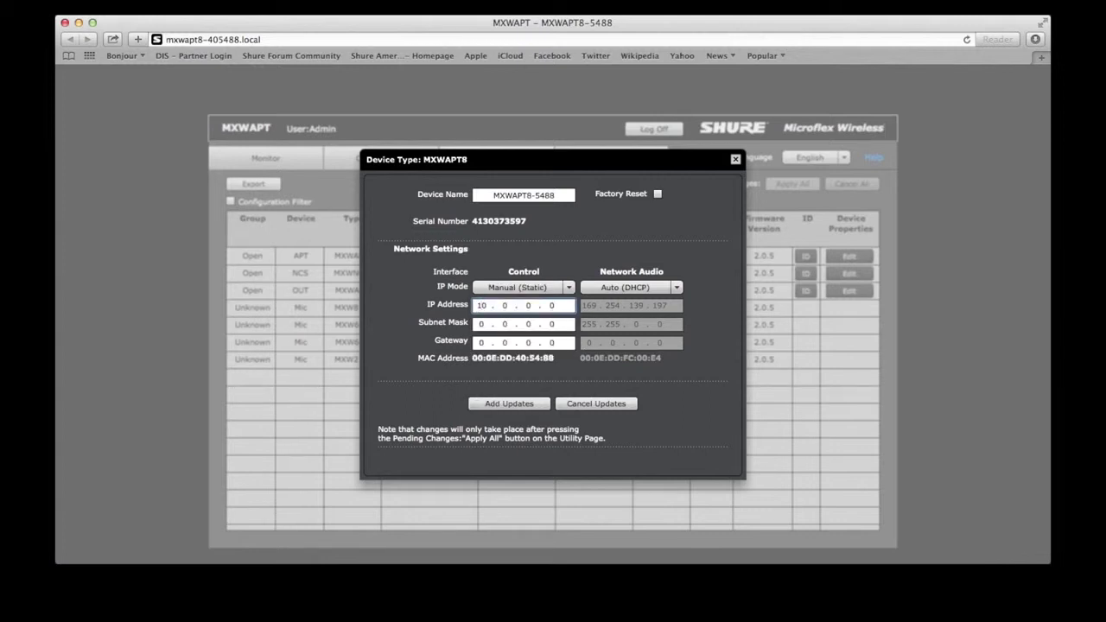
type(".10.2")
left_click(482, 324)
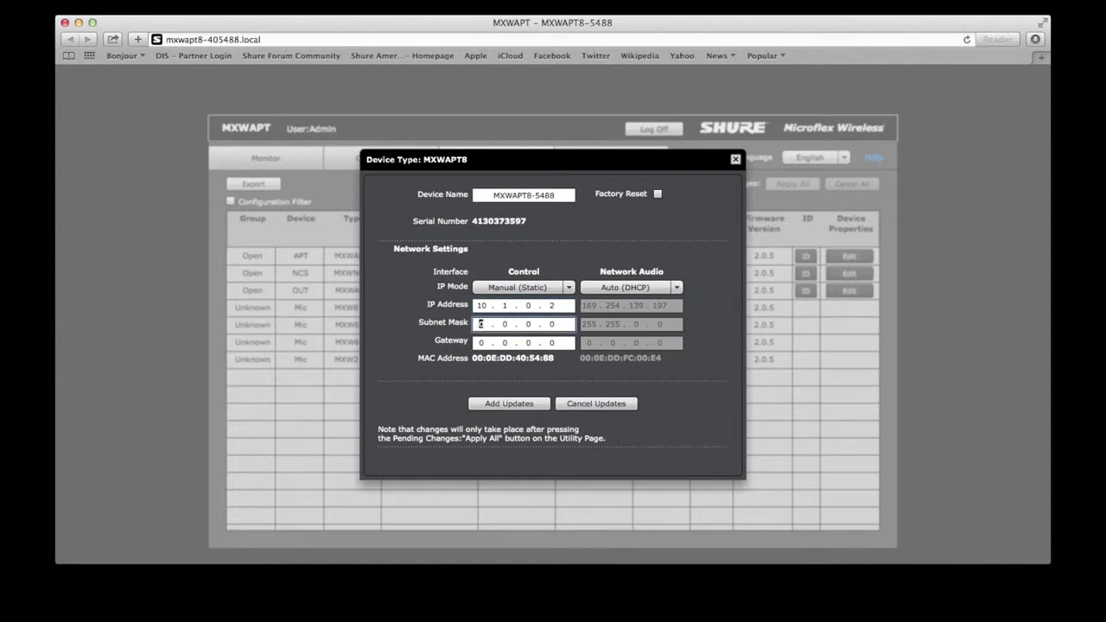
type("255 . 255 . 255")
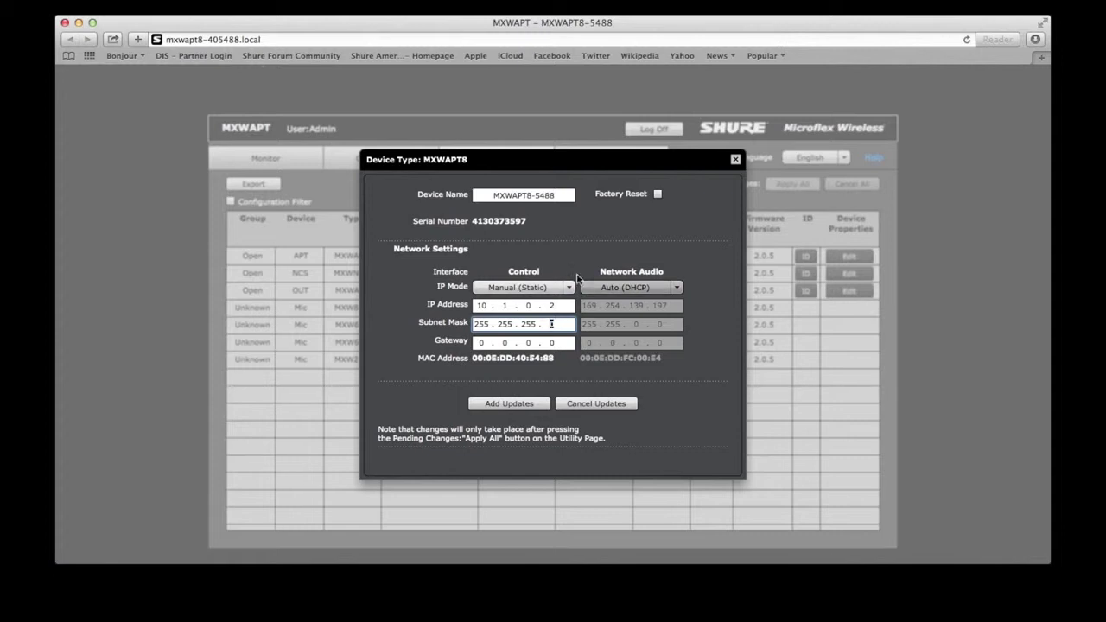
Step: Make the network audio IP static at 10.1.0.3, mask 255.255.255.0, and add the updates
left_click(622, 291)
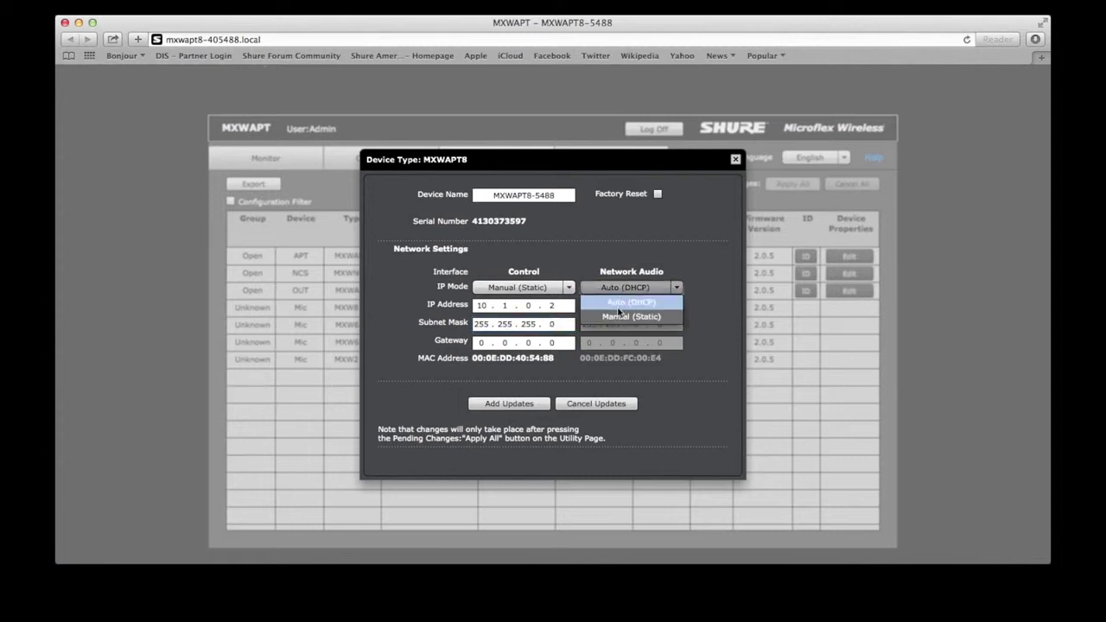
left_click(617, 319)
left_click(588, 306)
type("10.1.0.3")
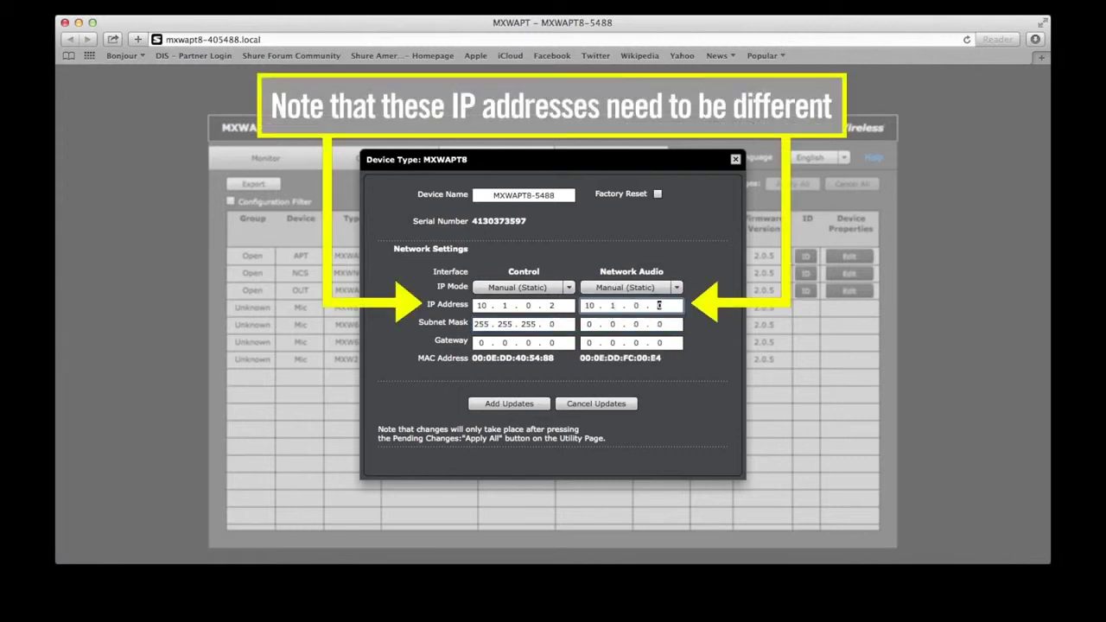
key("Tab")
type("255 . 255 . 255")
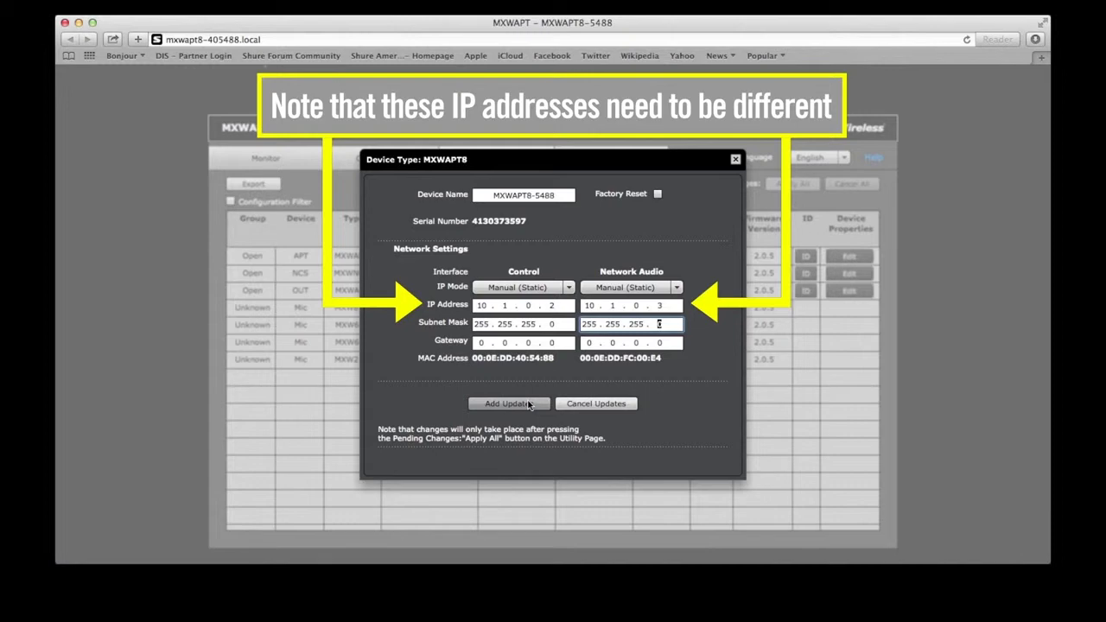
left_click(530, 405)
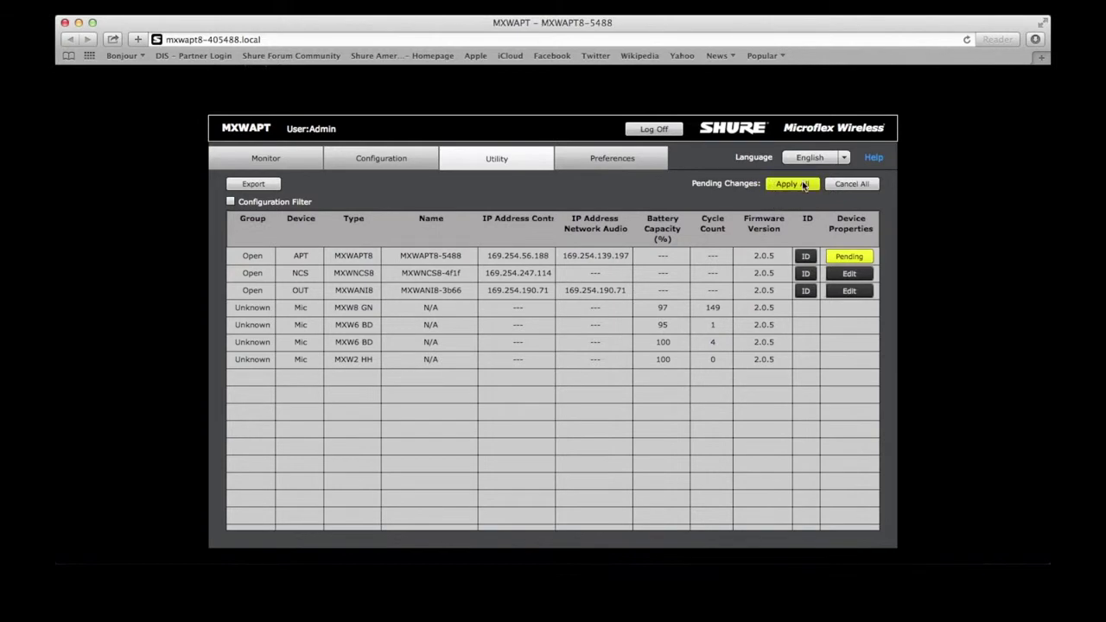
Step: Queue a static IP of 10.1.0.4 with mask 255.255.255.0 for the MXWNCS8
left_click(847, 277)
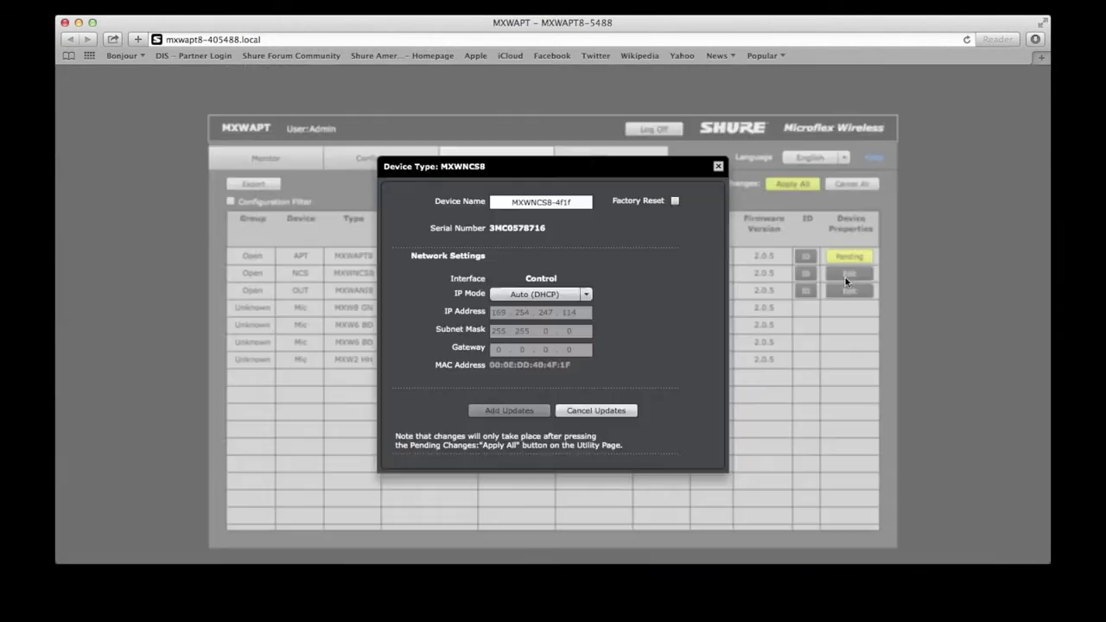
left_click(540, 294)
left_click(557, 321)
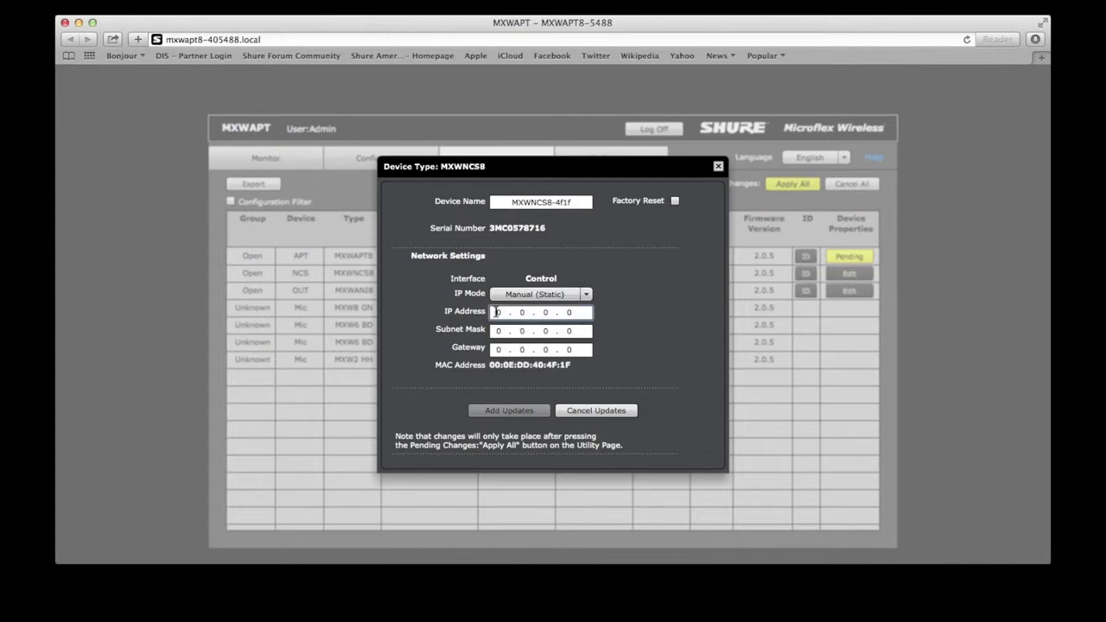
left_click(500, 312)
type("10 . 1 . 0 . 4")
key("Tab")
type("255.255.255.")
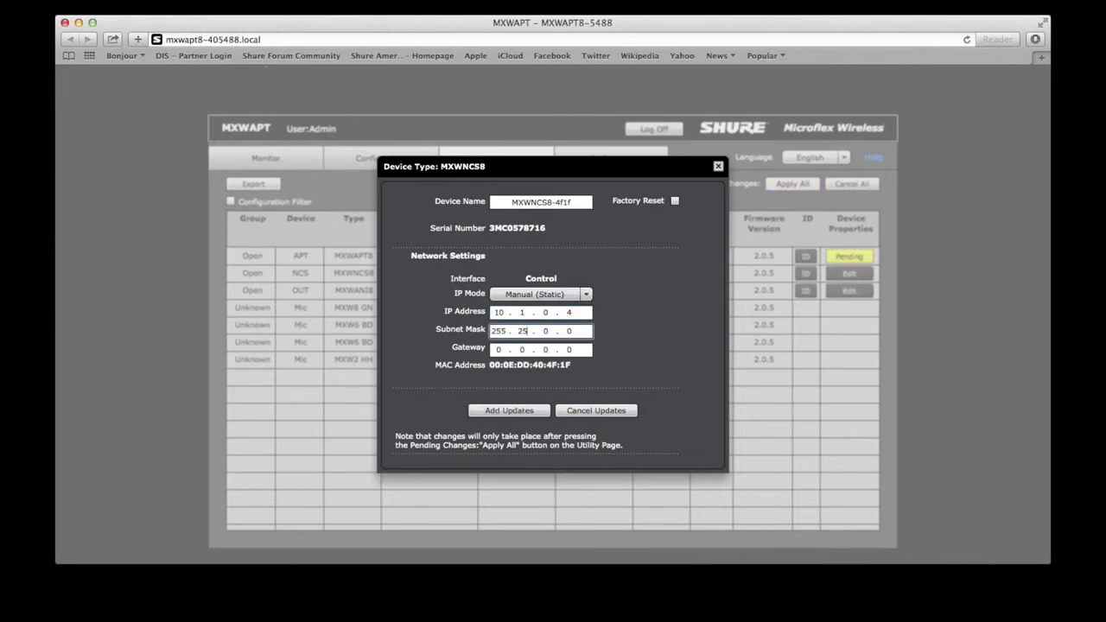
left_click(509, 410)
Step: Queue a static IP of 10.1.0.6 with mask 255.255.255.0 for the MXWANI8
left_click(849, 290)
left_click(540, 287)
left_click(558, 314)
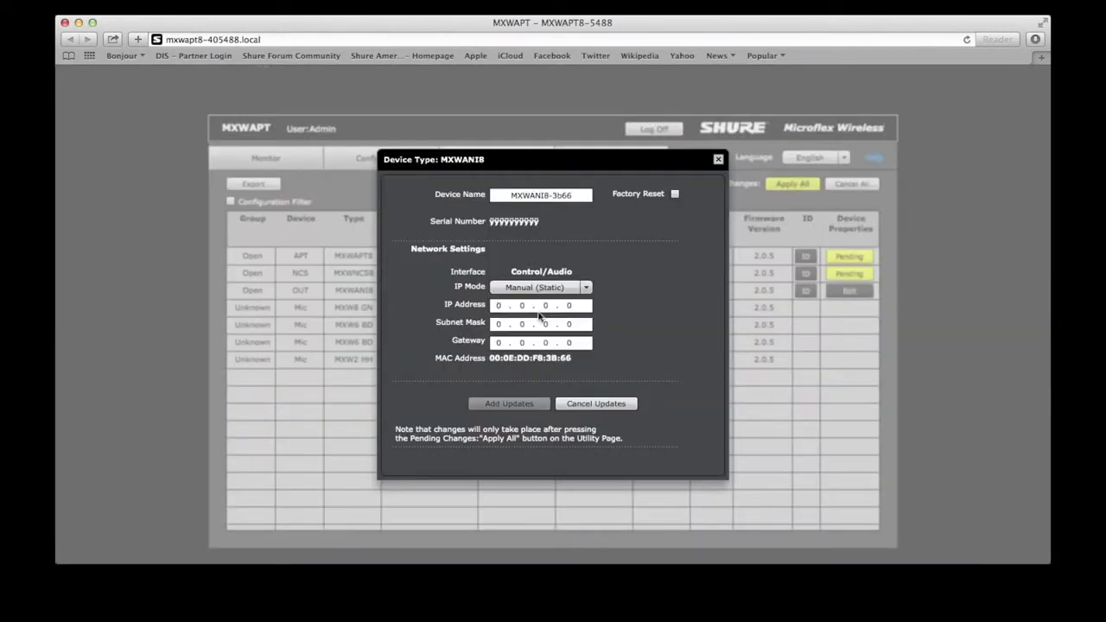
left_click(498, 305)
type("10.1.0.6")
key("Tab")
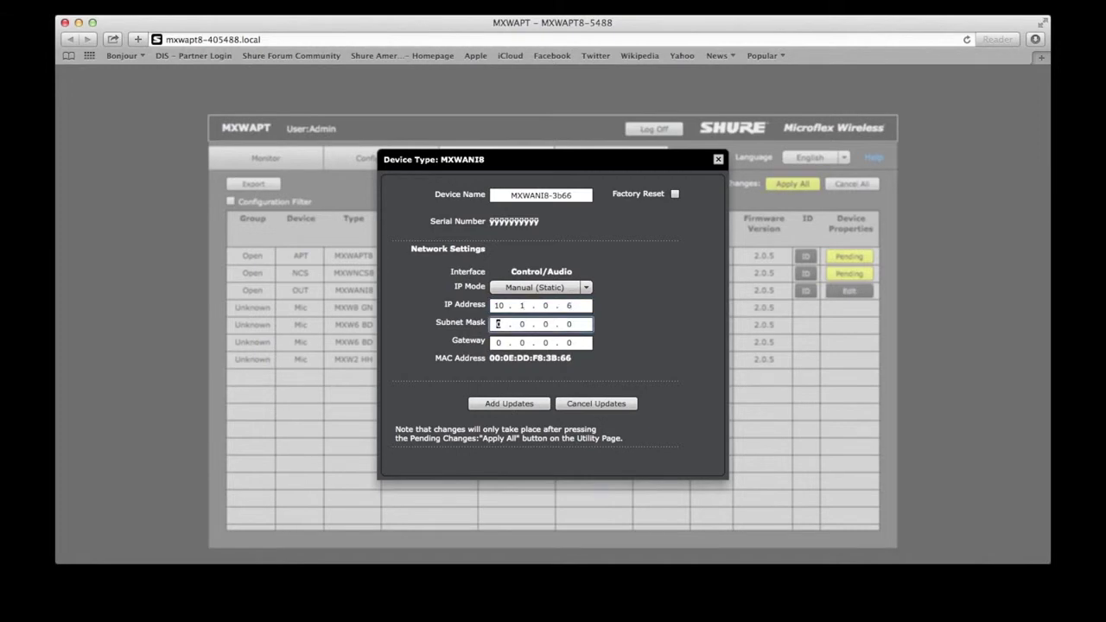
type("255.255.255")
left_click(512, 405)
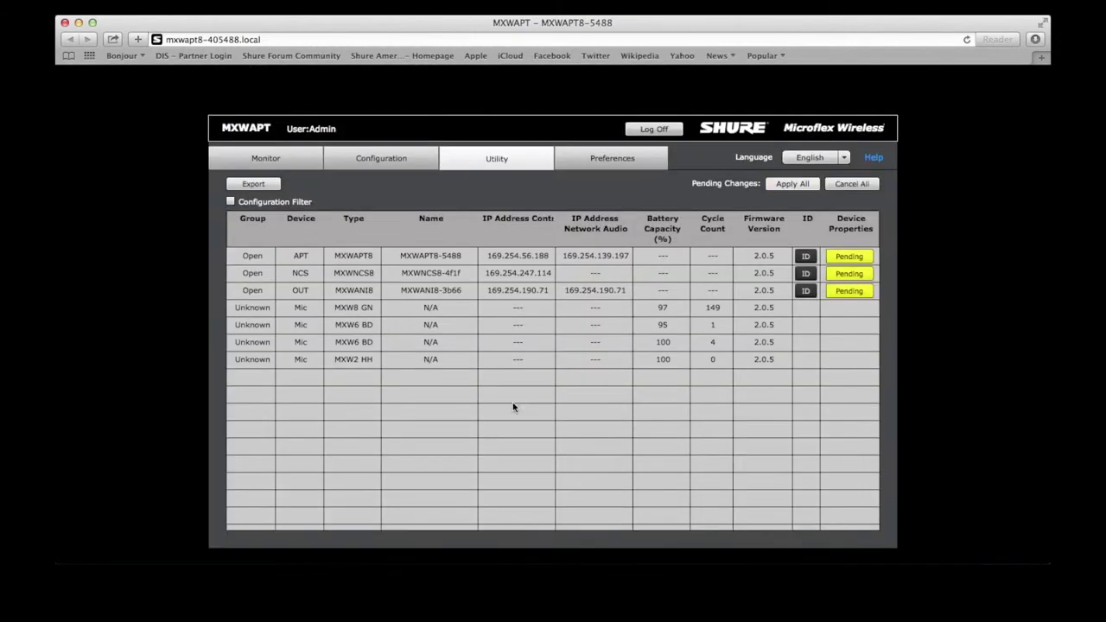
Step: Apply all three pending changes, confirm with Yes, and dismiss the Lost Connection message
left_click(792, 184)
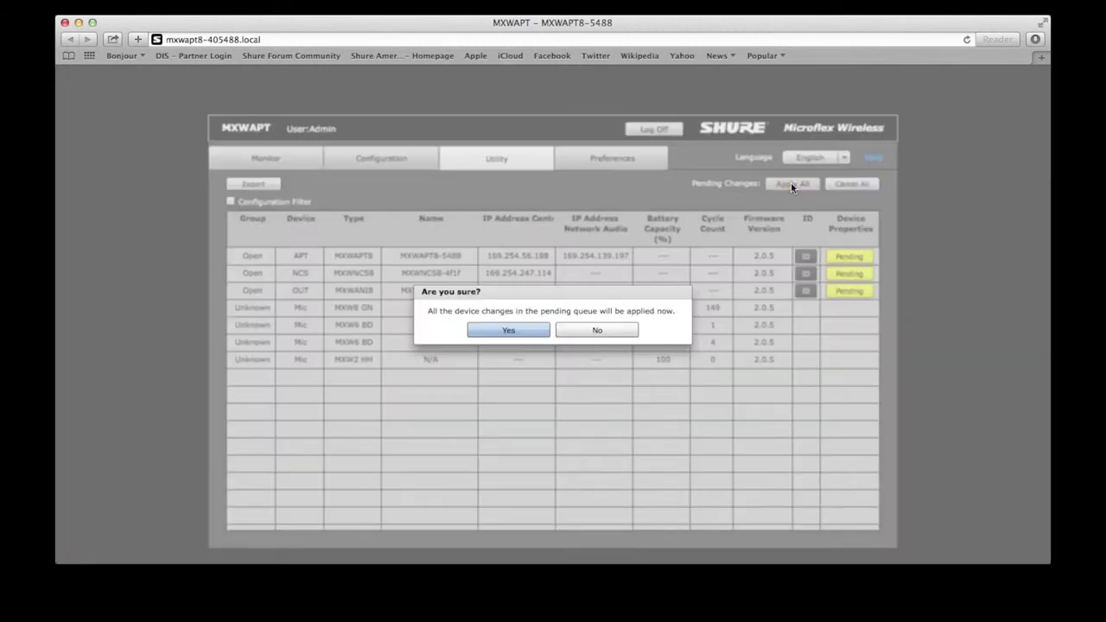
left_click(516, 332)
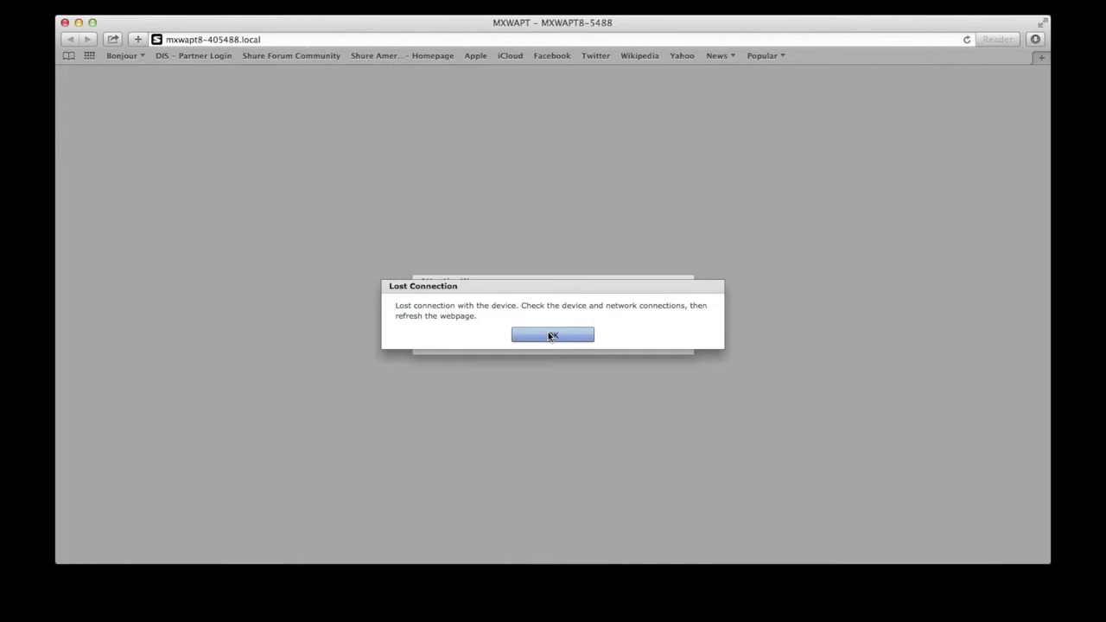
left_click(550, 335)
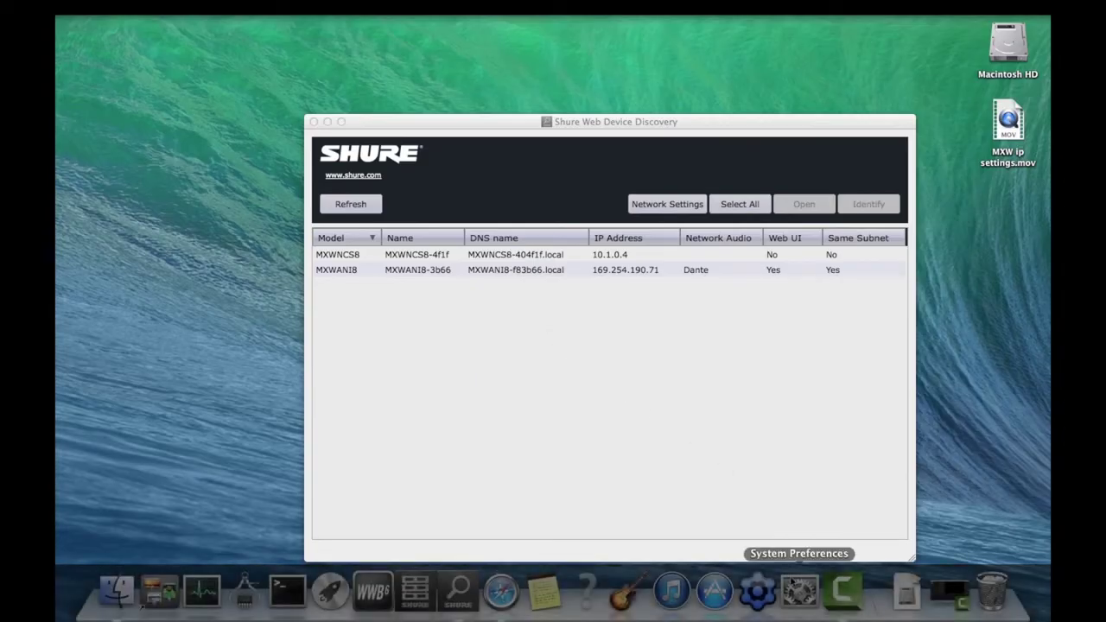
Step: Set the Mac's Ethernet to manual IP 10.1.0.7 with subnet mask 255.255.255.0 and apply
left_click(800, 590)
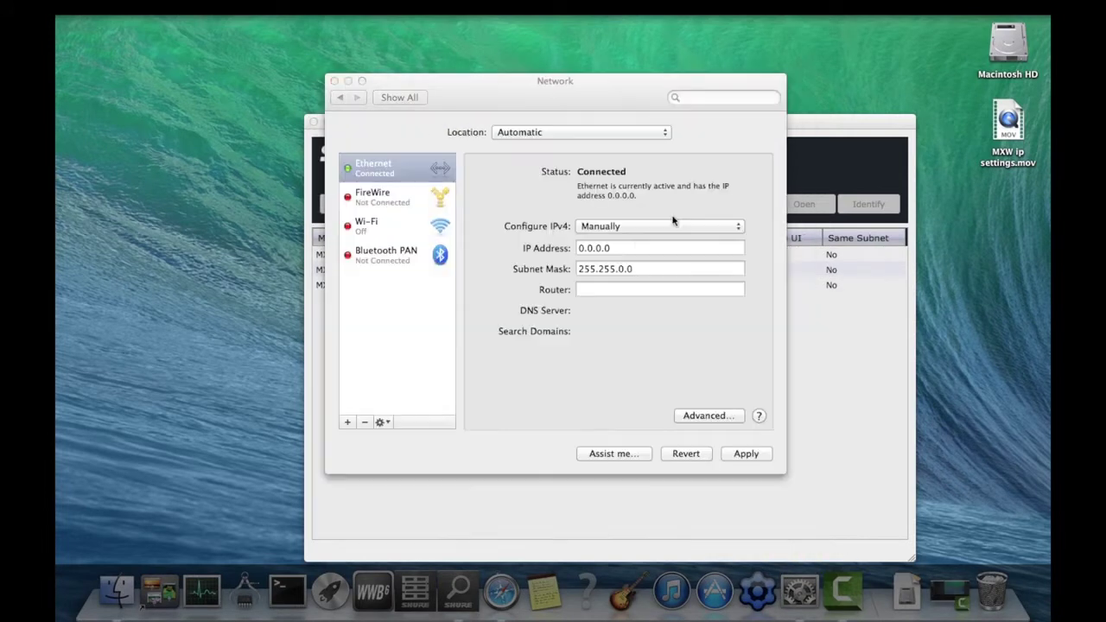
left_click(661, 248)
type("10.1.0.0")
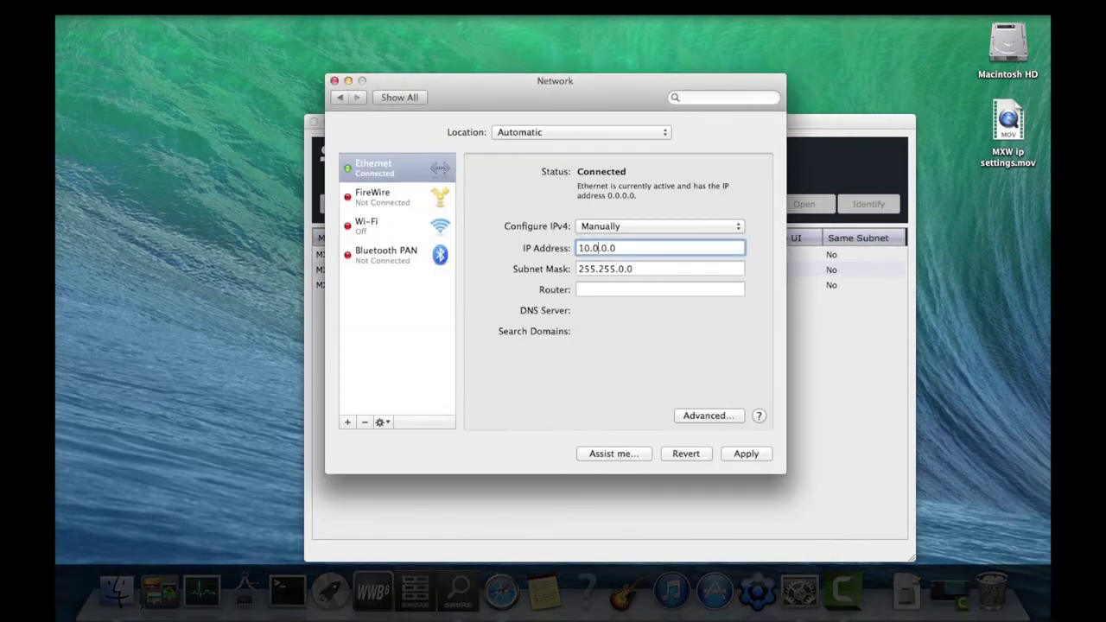
left_click(644, 269)
key("BackSpace")
key("BackSpace")
key("BackSpace")
type("255.0")
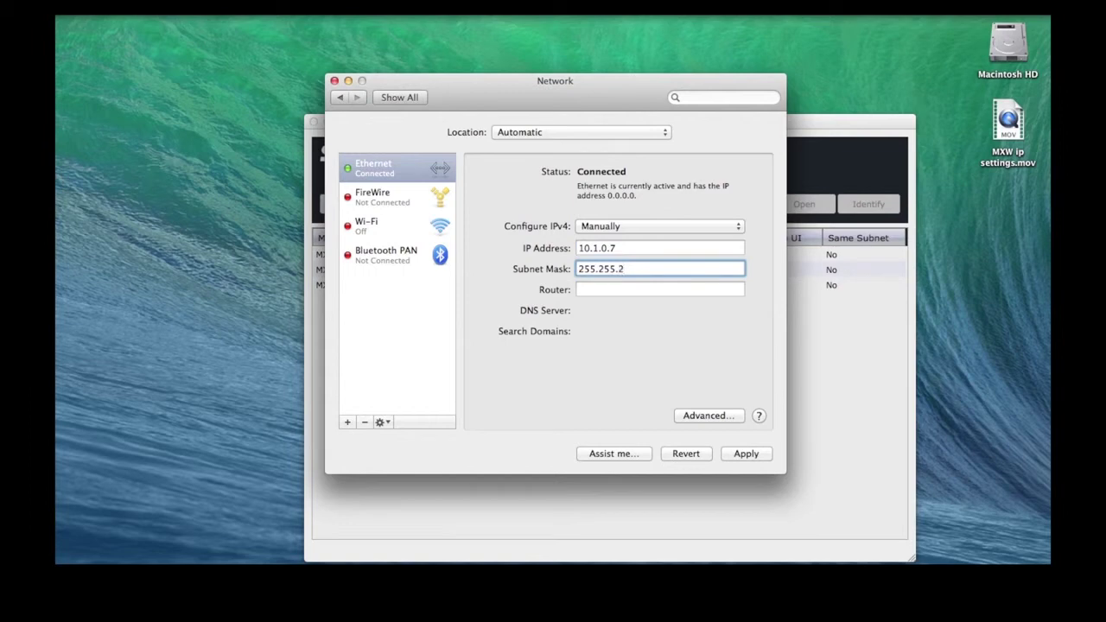
left_click(738, 454)
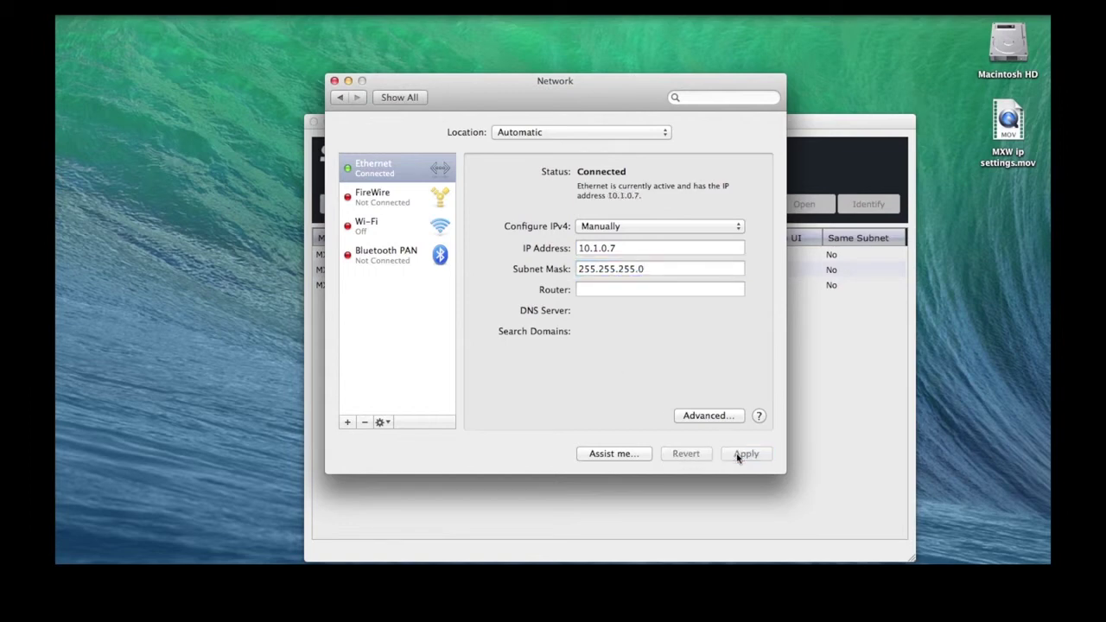
Step: Close Network preferences, log back on to the MXWAPT8 as Admin, and show the Utility table
left_click(334, 81)
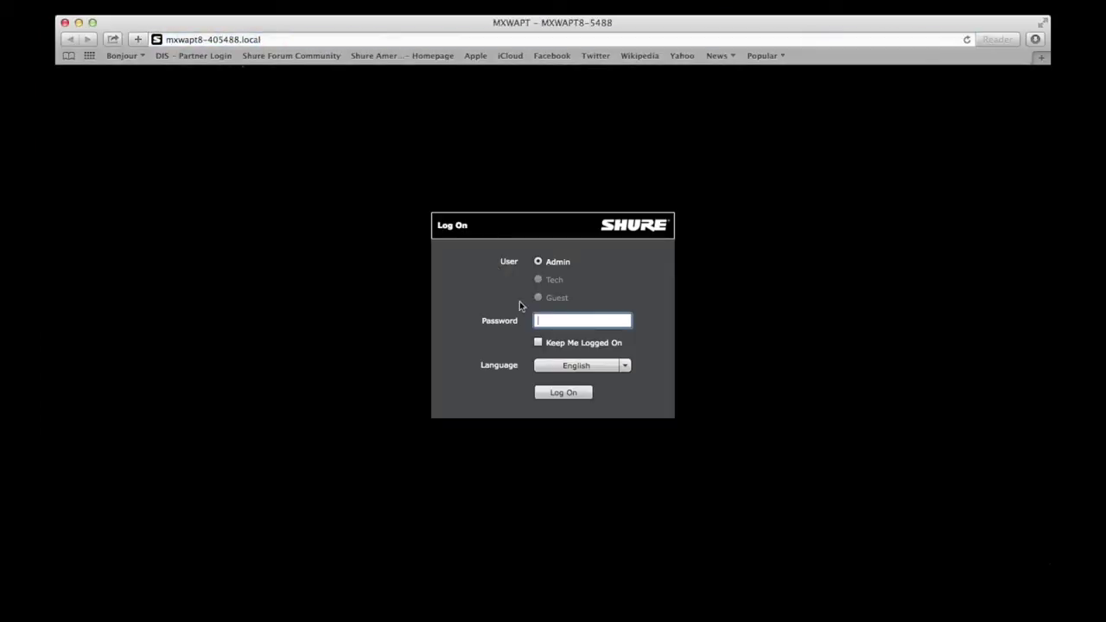
type("****")
key("Return")
left_click(504, 160)
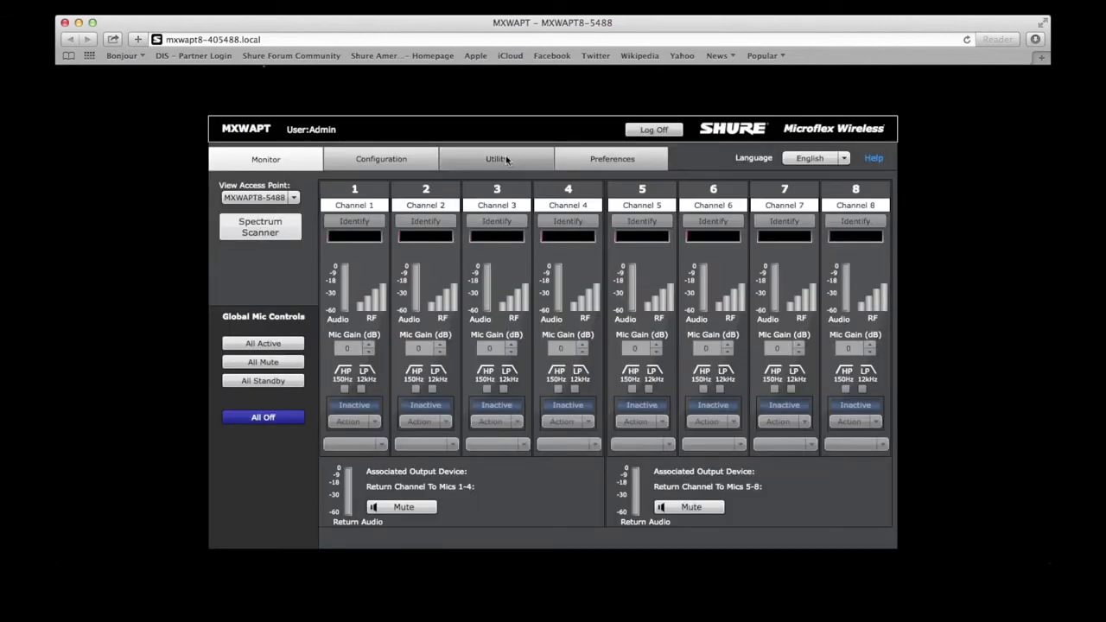